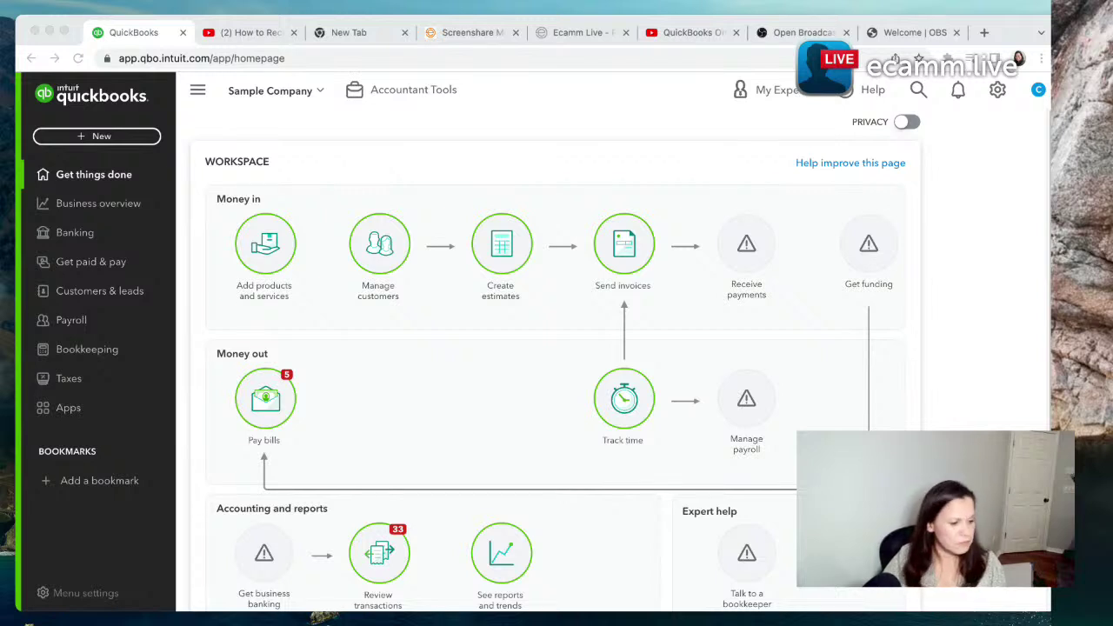
# - Look over the home page workspace and the Business overview dashboard with its cash flow, expenses and bank account summaries
pyautogui.scroll(-3, 556, 348)
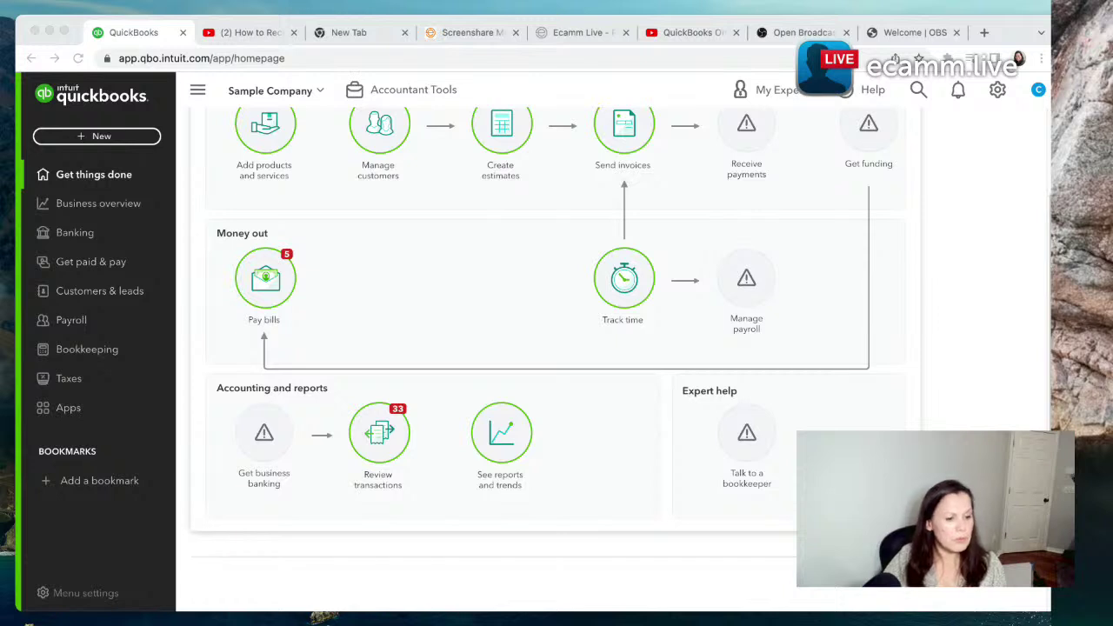
pyautogui.scroll(-3, 557, 348)
pyautogui.scroll(6, 556, 348)
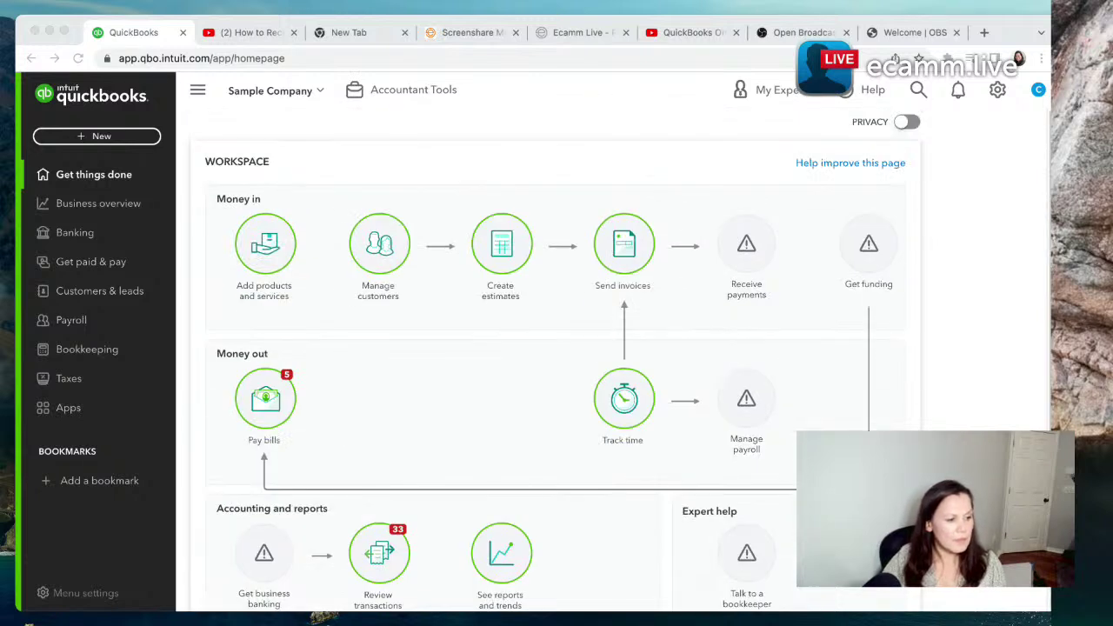
pyautogui.click(130, 207)
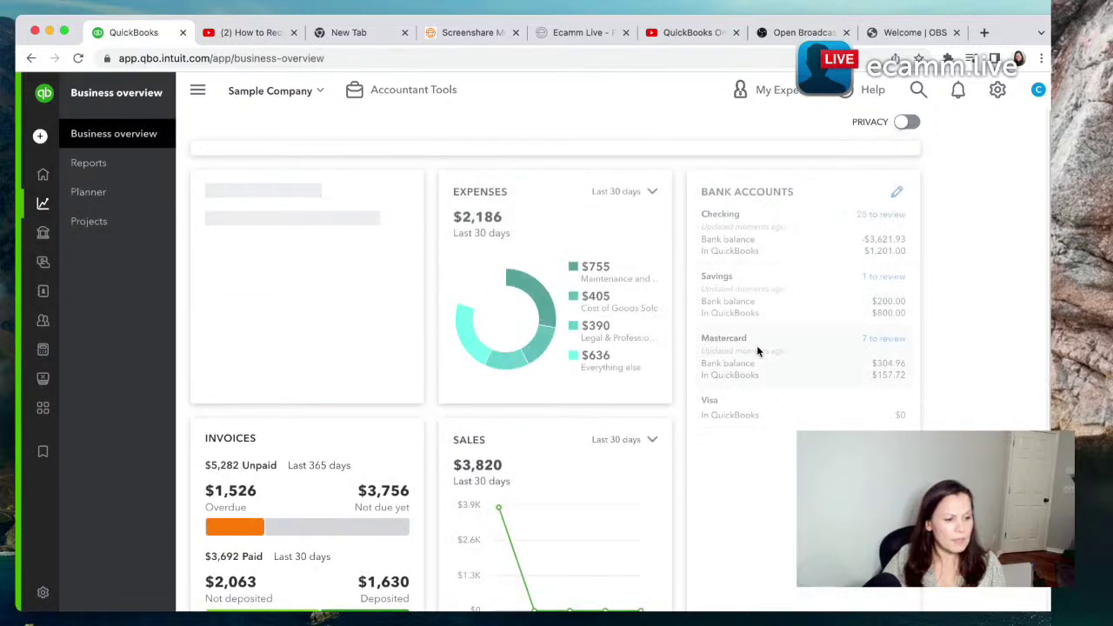
pyautogui.scroll(-3, 652, 395)
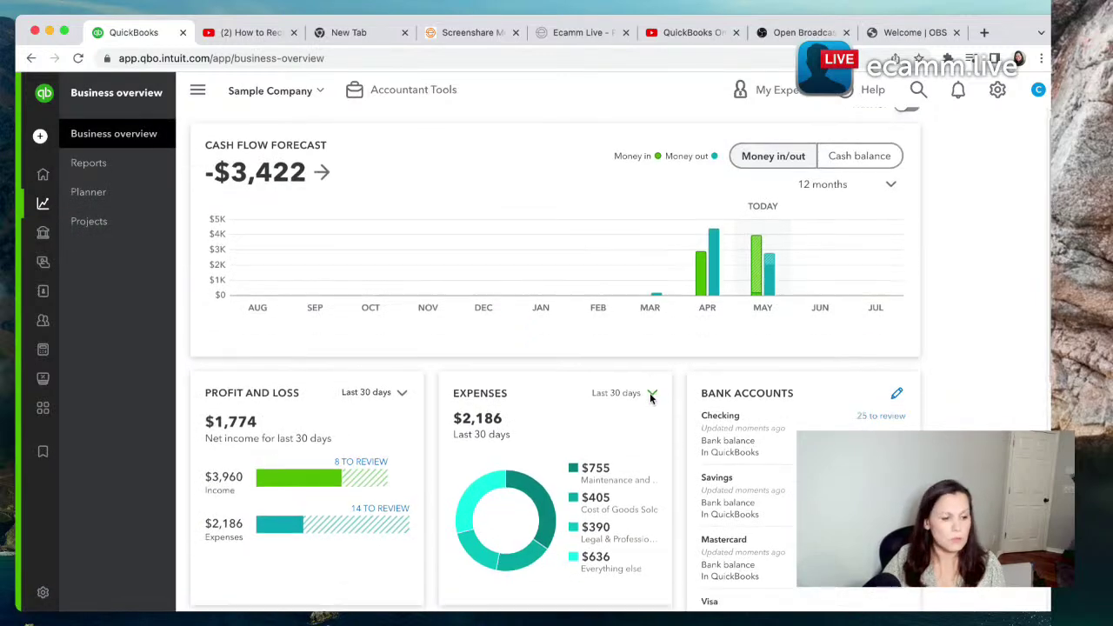
pyautogui.scroll(3, 651, 399)
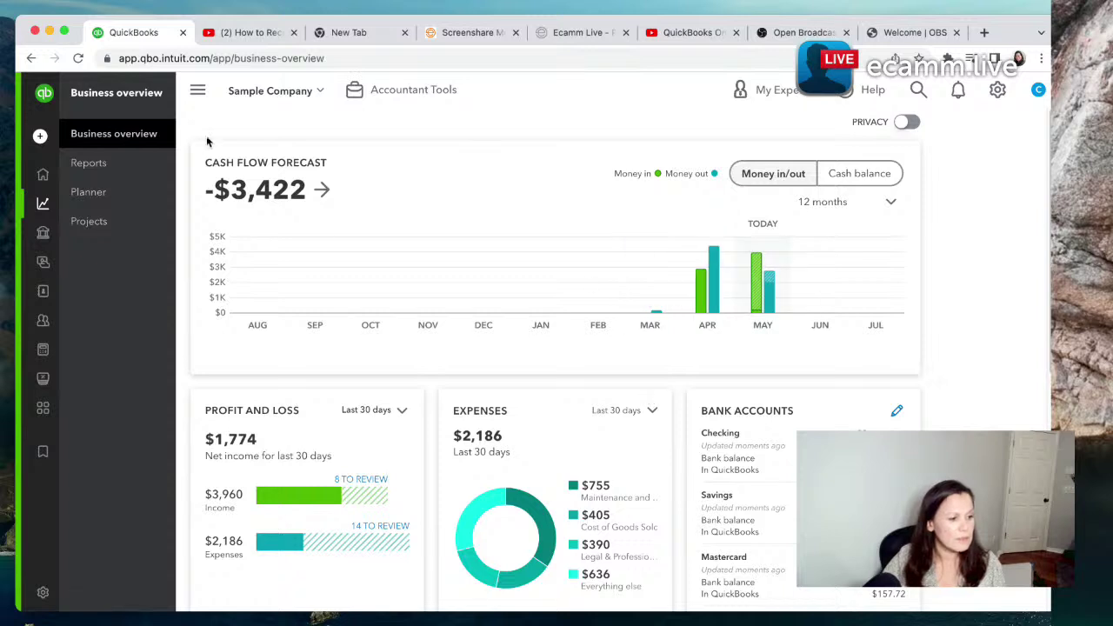
# - View the Reports, Planner and Projects pages of the Business overview section, browsing the list of standard reports
pyautogui.click(110, 173)
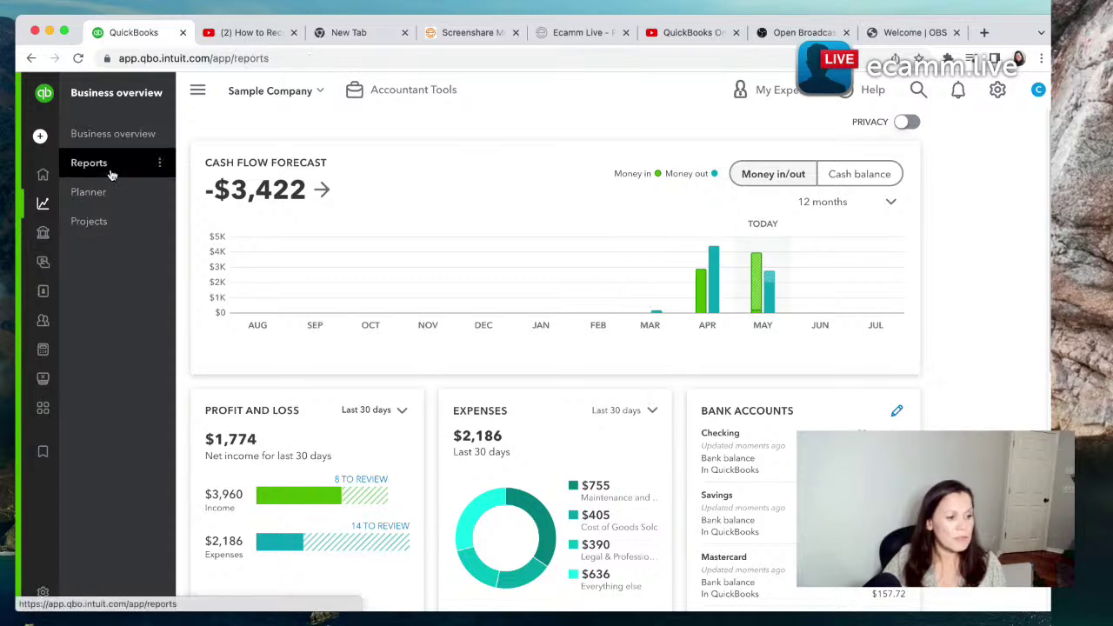
pyautogui.scroll(-10, 388, 402)
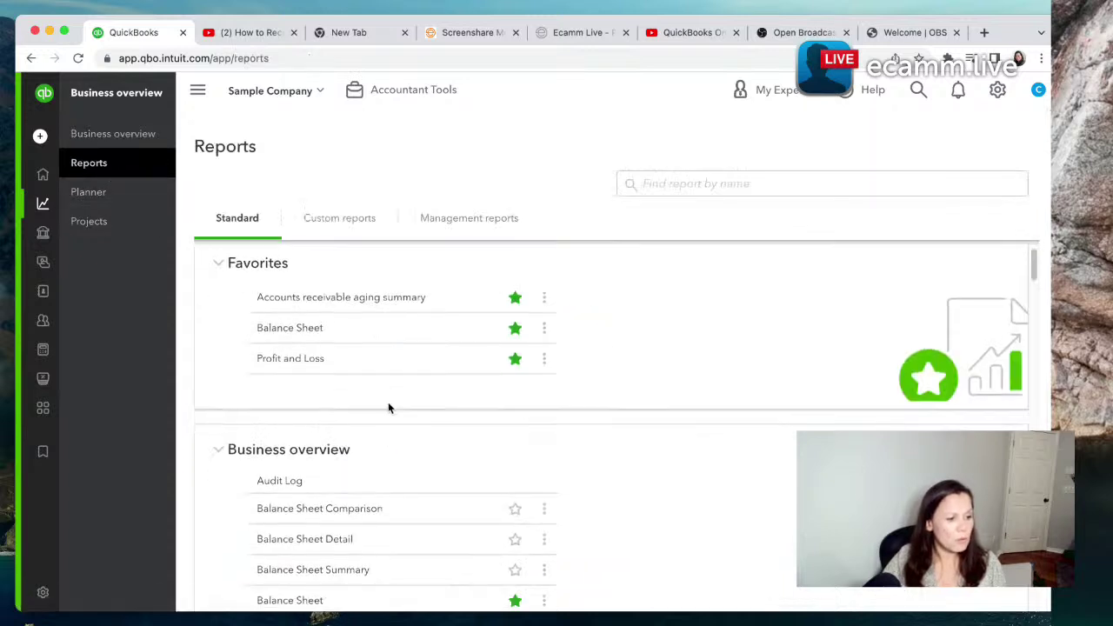
pyautogui.scroll(-5, 388, 398)
pyautogui.scroll(8, 388, 397)
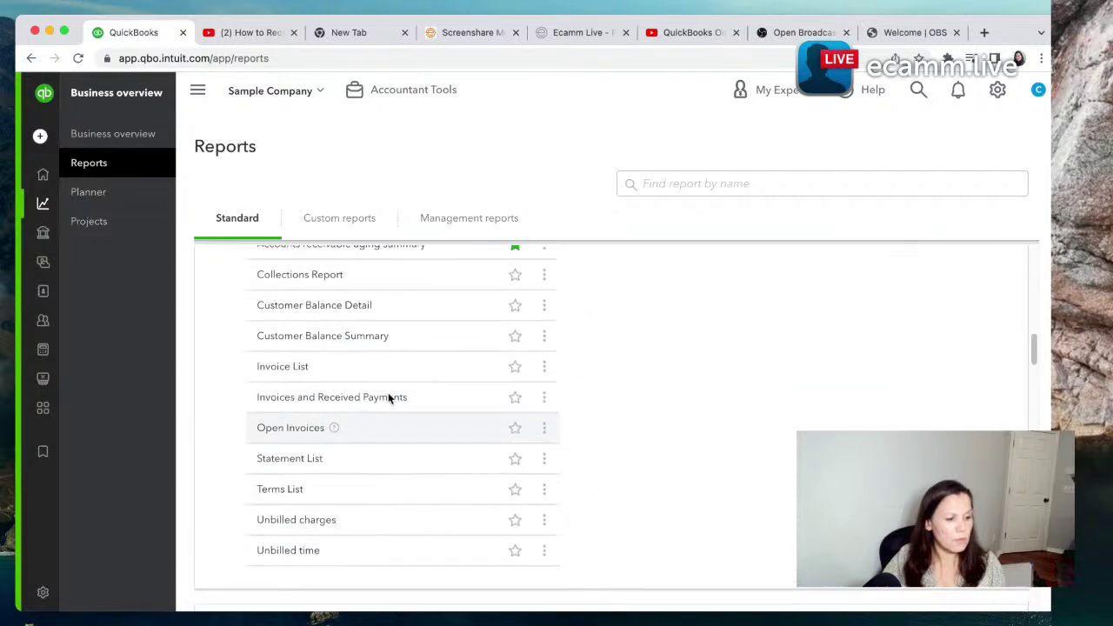
pyautogui.click(127, 201)
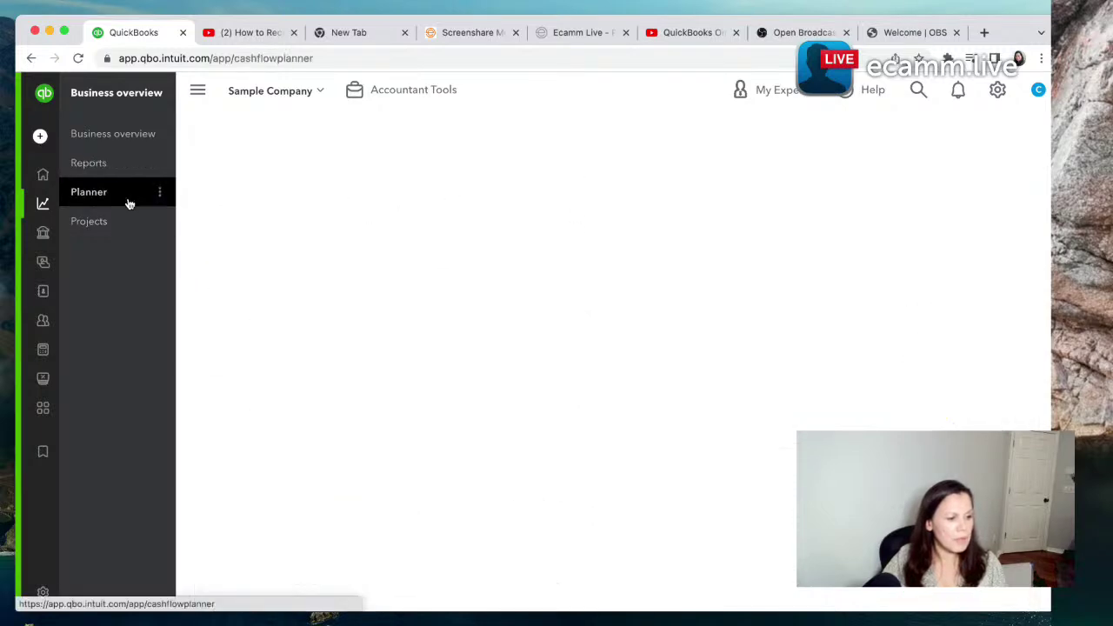
pyautogui.click(119, 226)
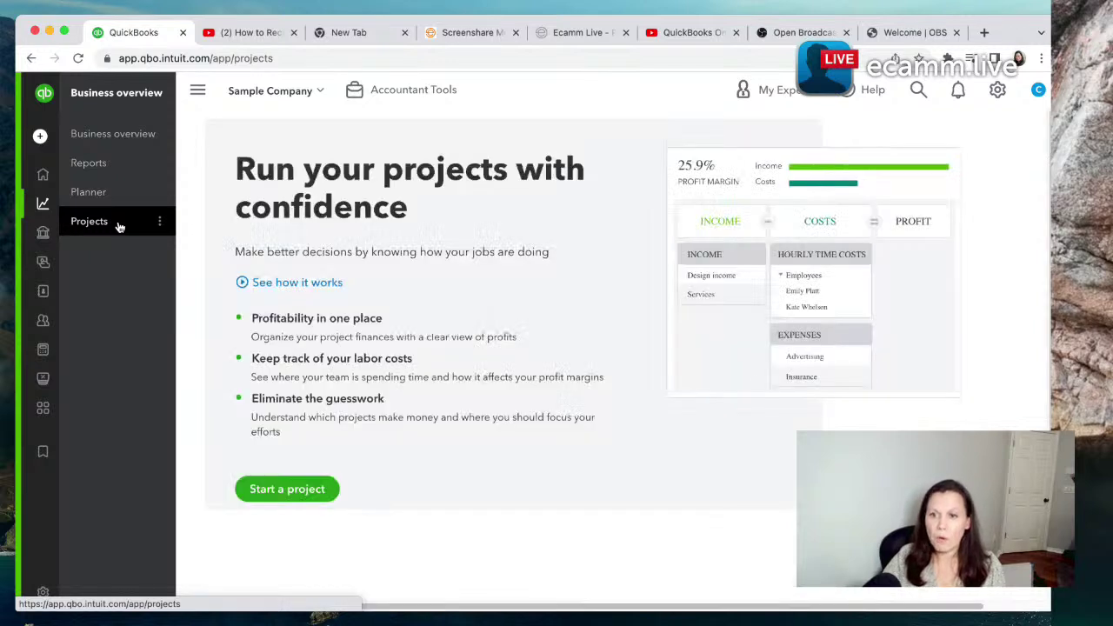
# - Open the Banking section and examine the funding options on its Capital page
pyautogui.moveTo(46, 246)
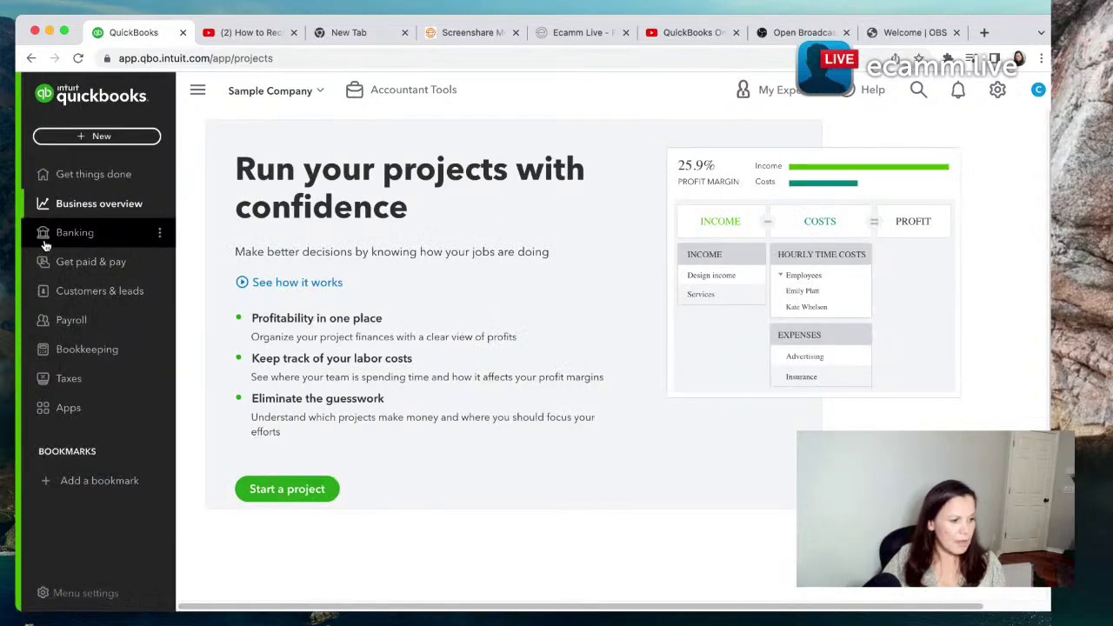
pyautogui.click(91, 242)
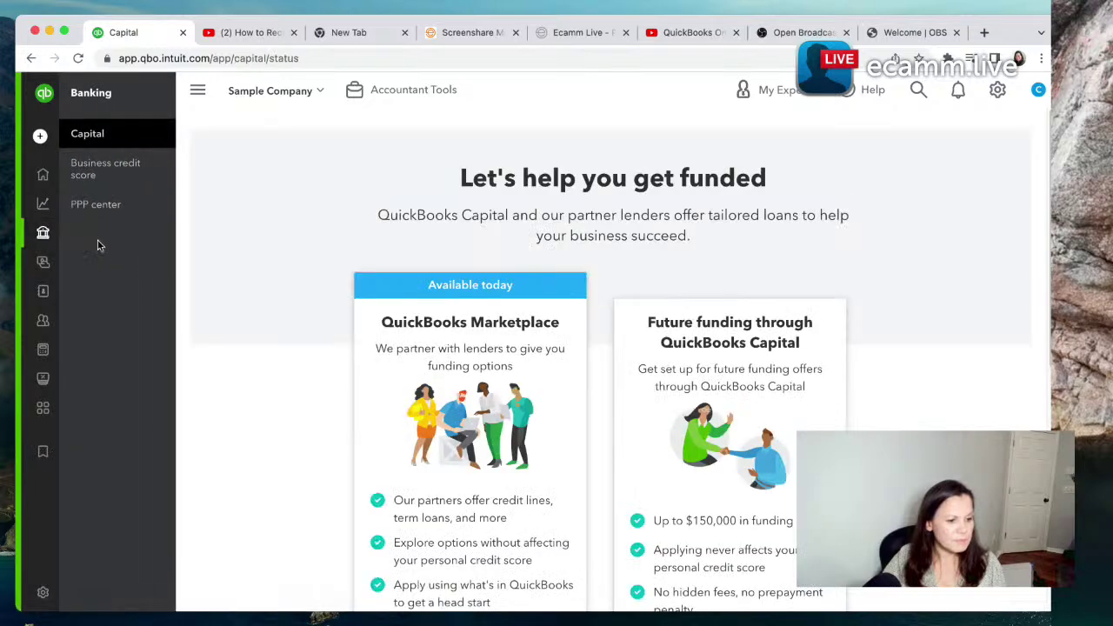
pyautogui.scroll(-5, 331, 383)
pyautogui.scroll(5, 338, 373)
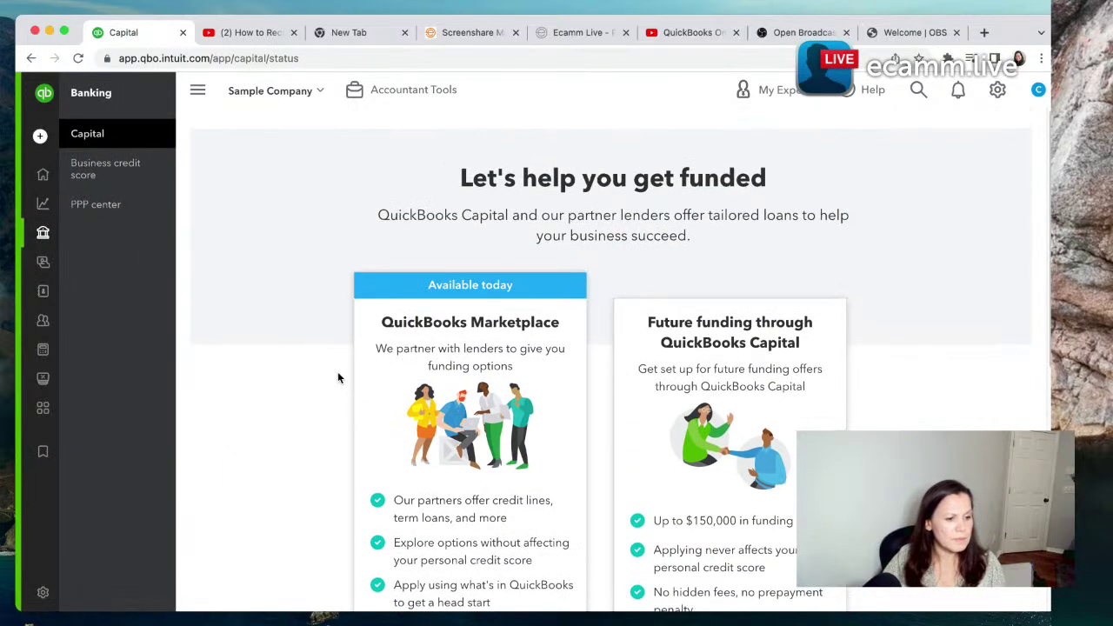
pyautogui.scroll(-5, 338, 372)
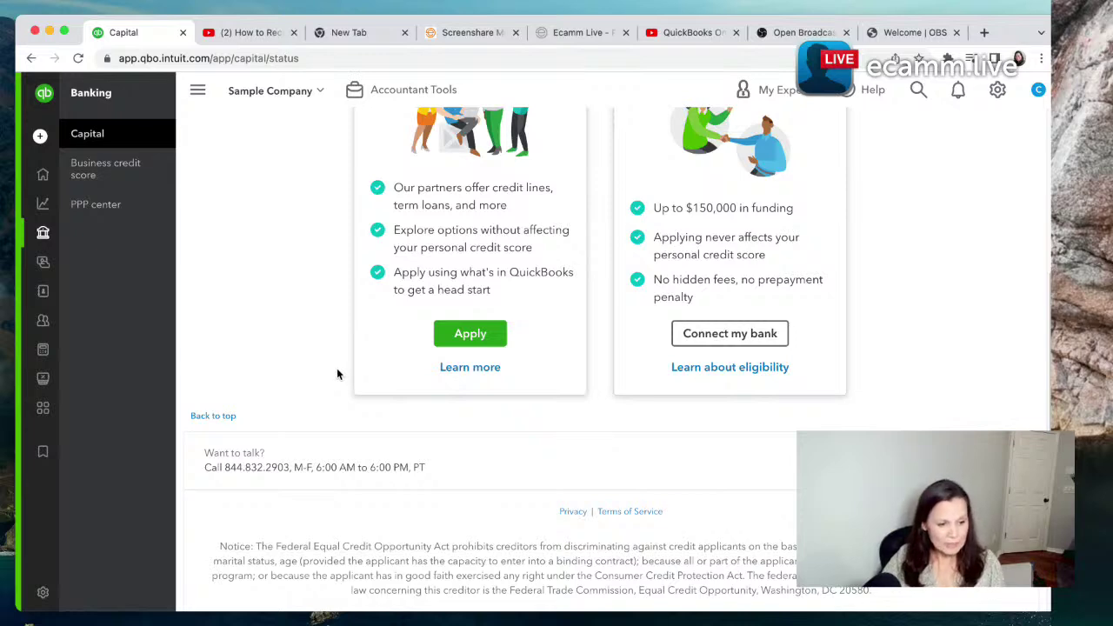
pyautogui.scroll(3, 581, 350)
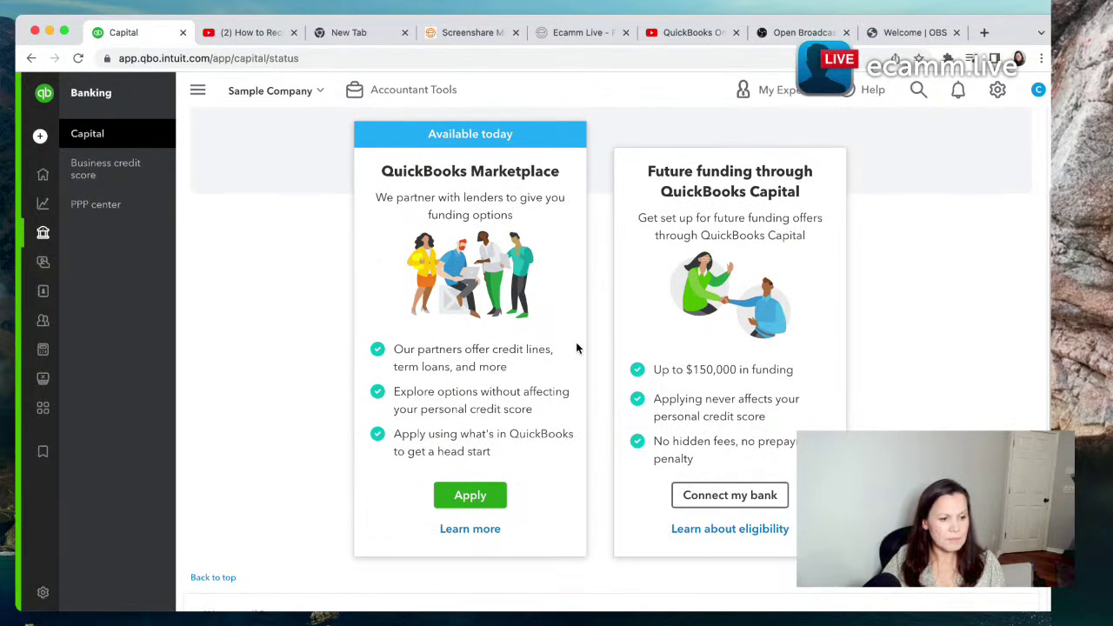
pyautogui.scroll(-2, 478, 409)
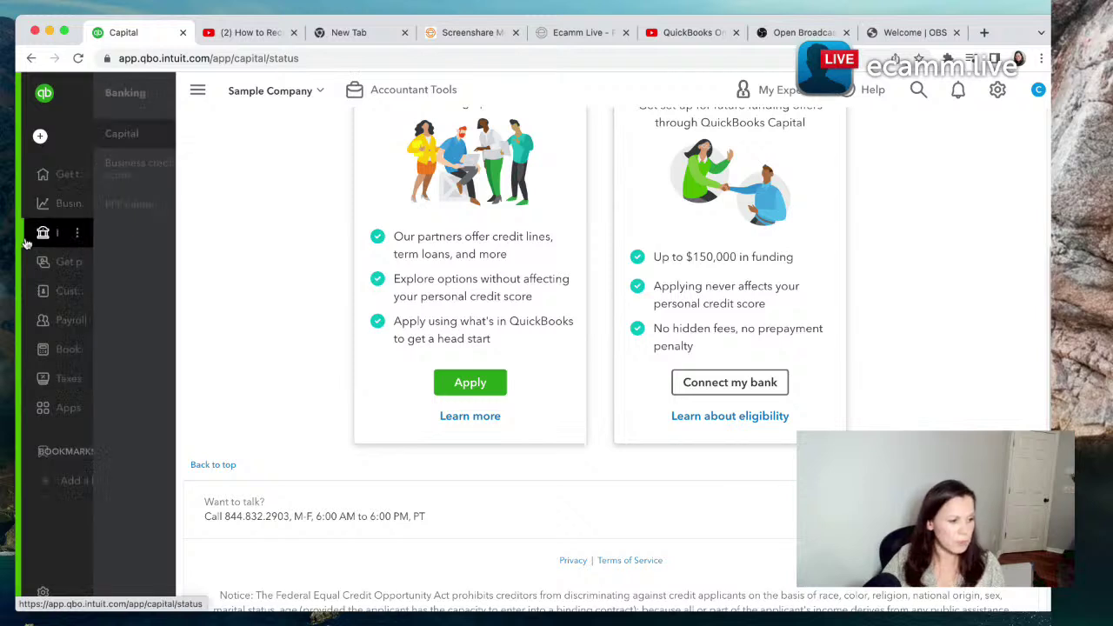
# - Open the Get paid & pay overview to see its customer, invoice, payment link, product and vendor pages
pyautogui.moveTo(44, 276)
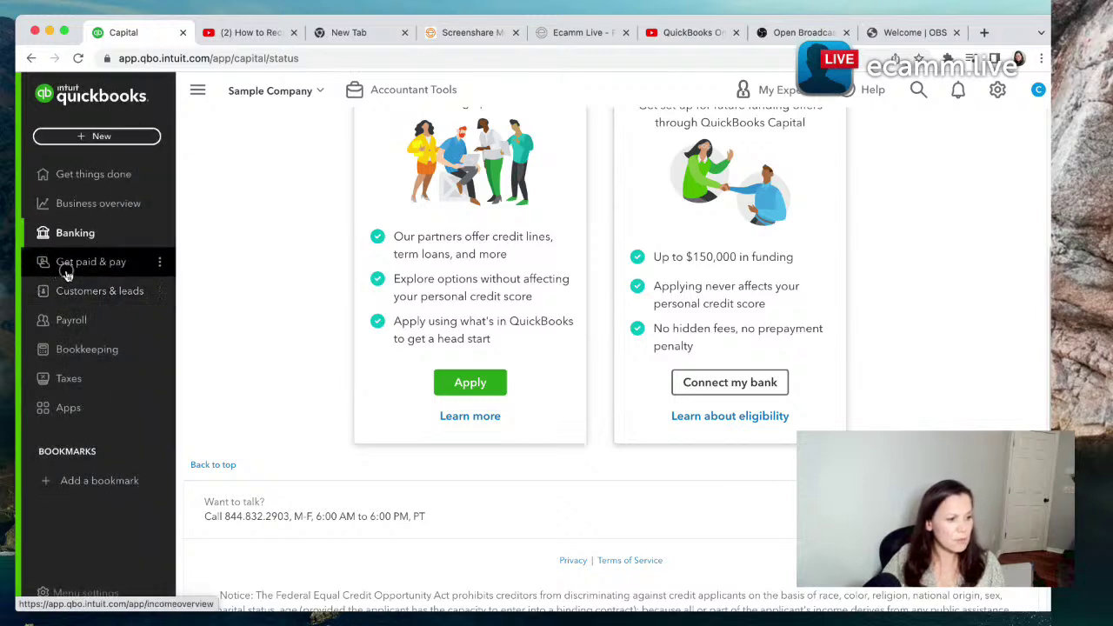
pyautogui.click(65, 263)
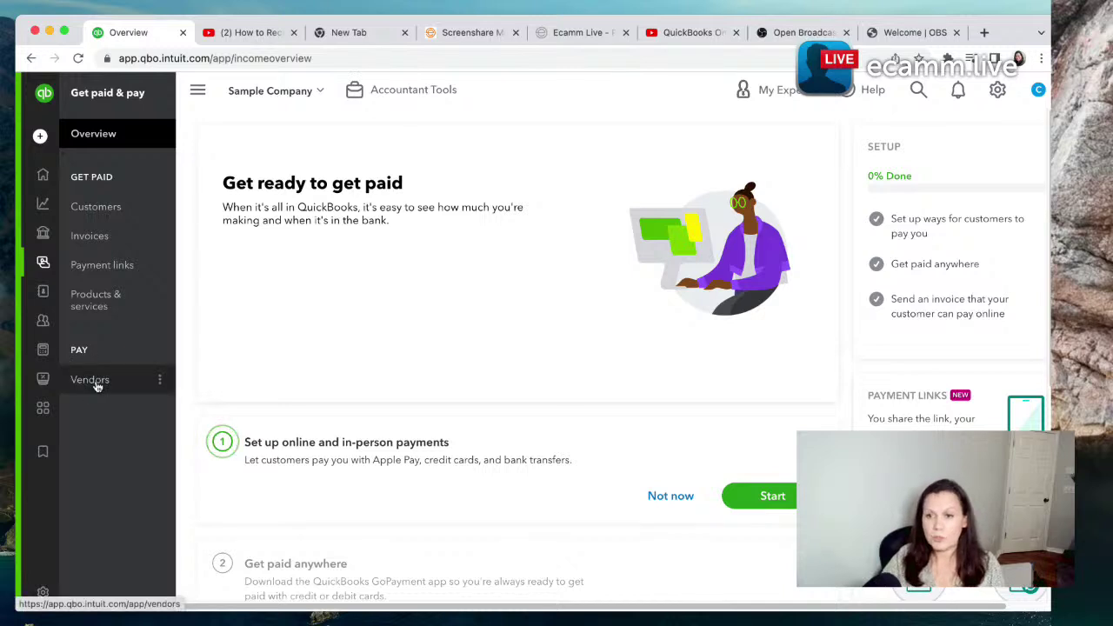
pyautogui.moveTo(54, 324)
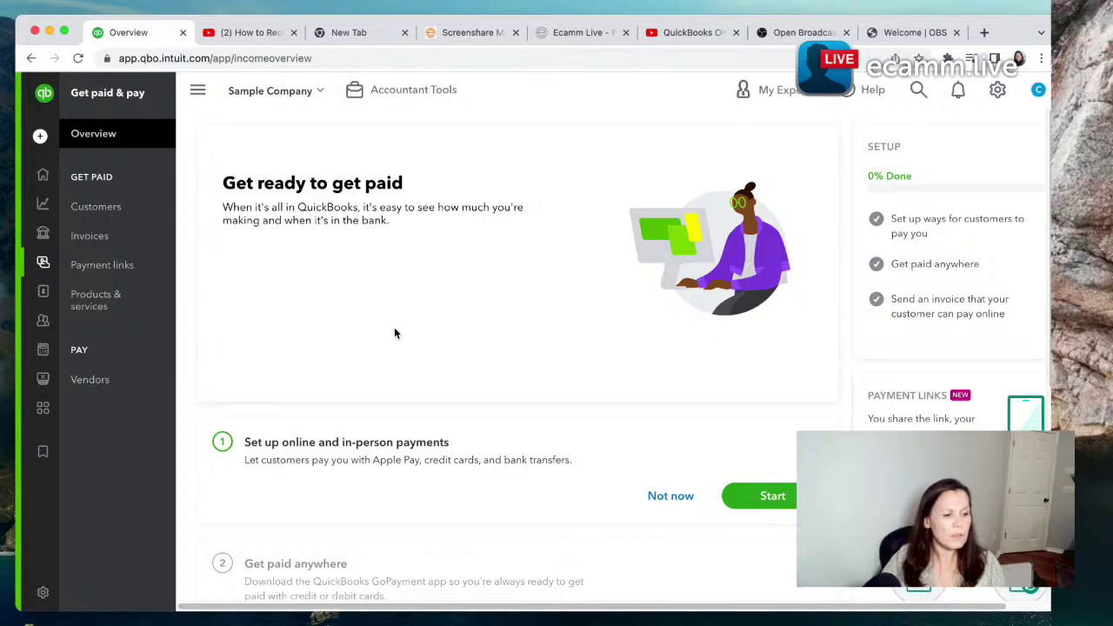
# - Switch to Accountant view and open the Banking page, dismissing the bank connection notice
pyautogui.click(997, 93)
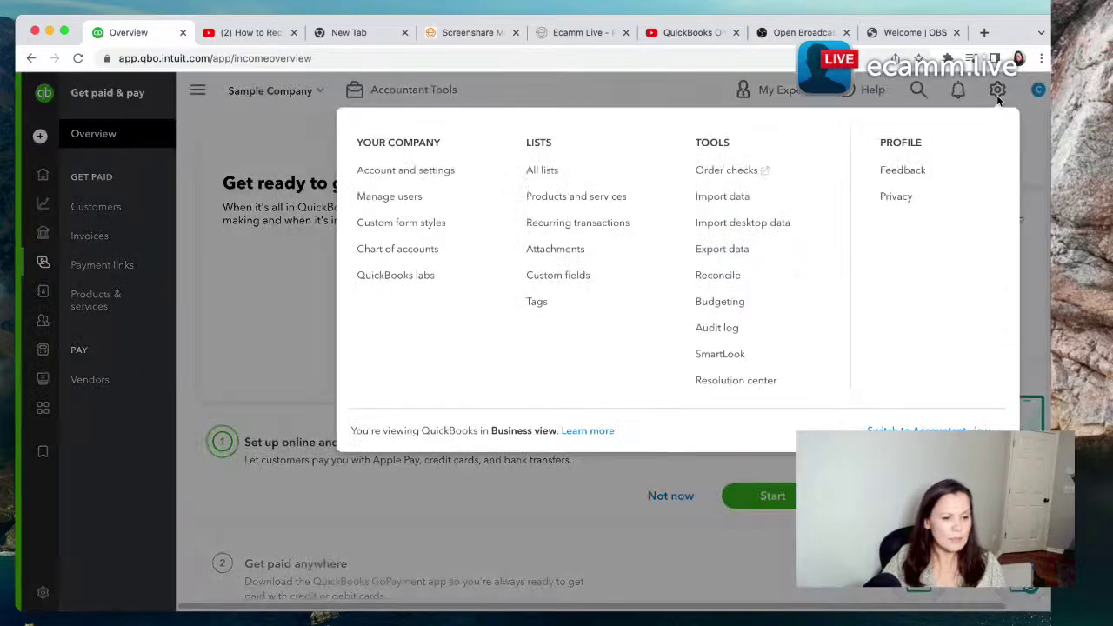
pyautogui.click(910, 431)
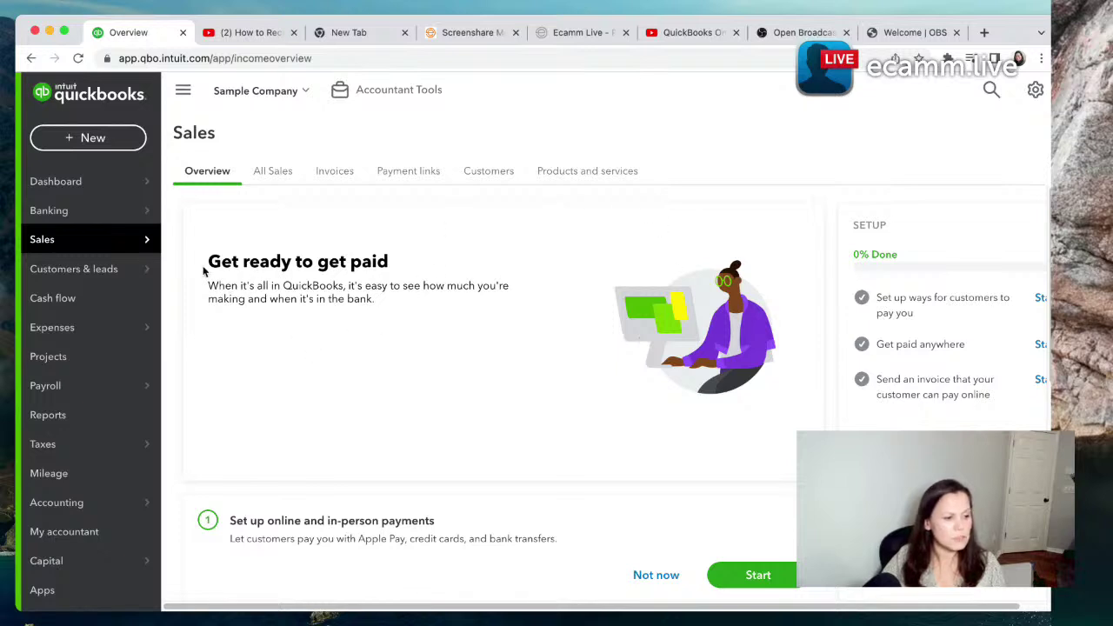
pyautogui.moveTo(76, 221)
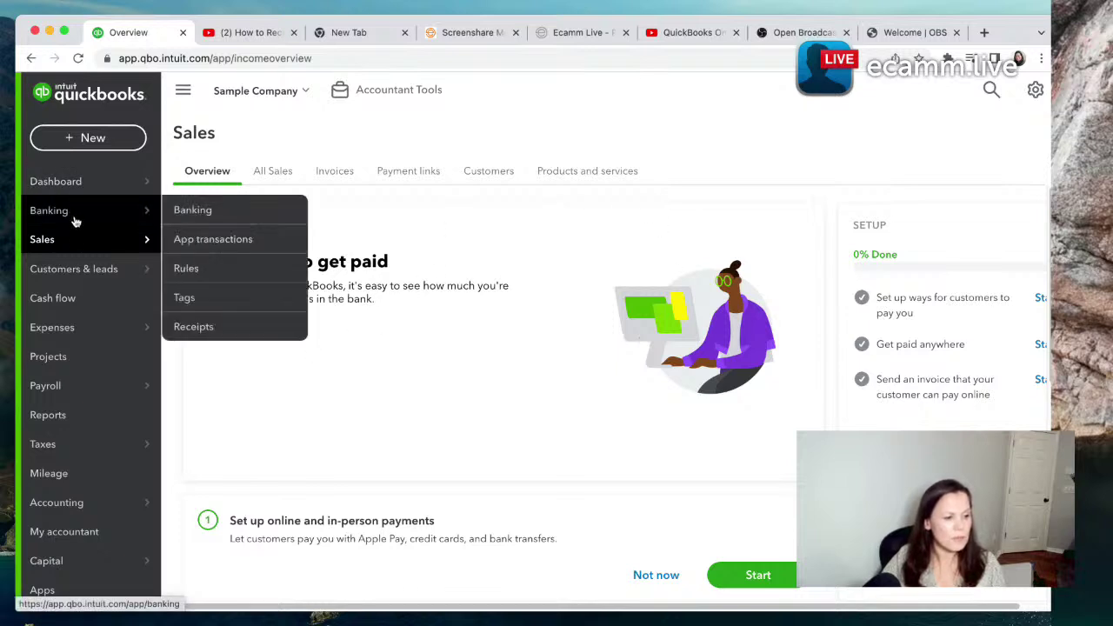
pyautogui.click(201, 218)
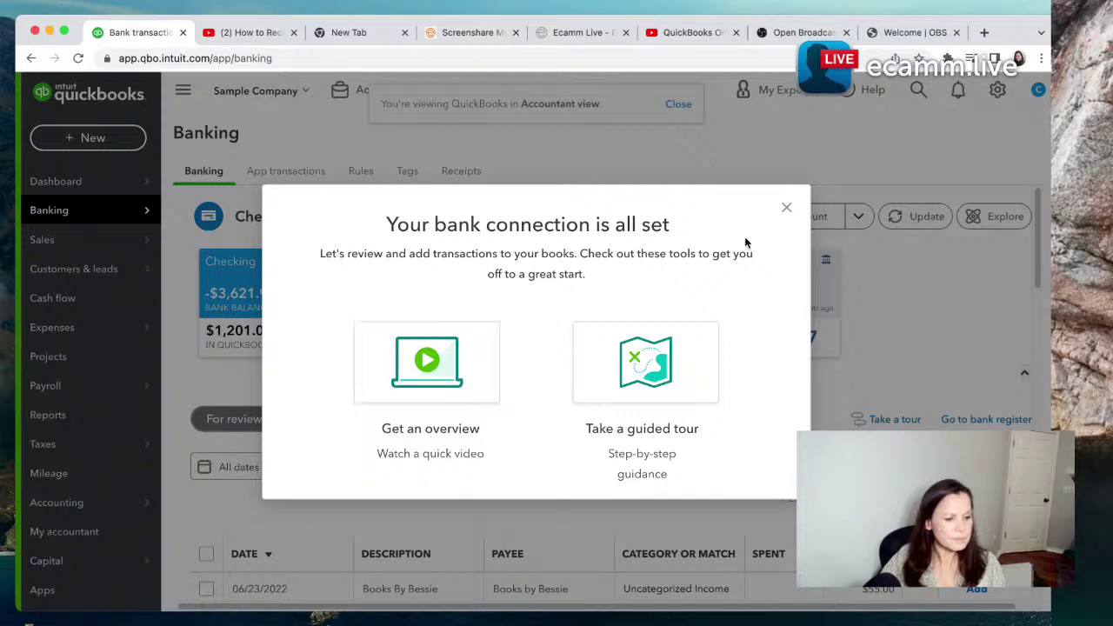
pyautogui.click(787, 207)
# - Examine the Checking account's bank transactions awaiting review, including their suggested categories and matches
pyautogui.scroll(-5, 565, 380)
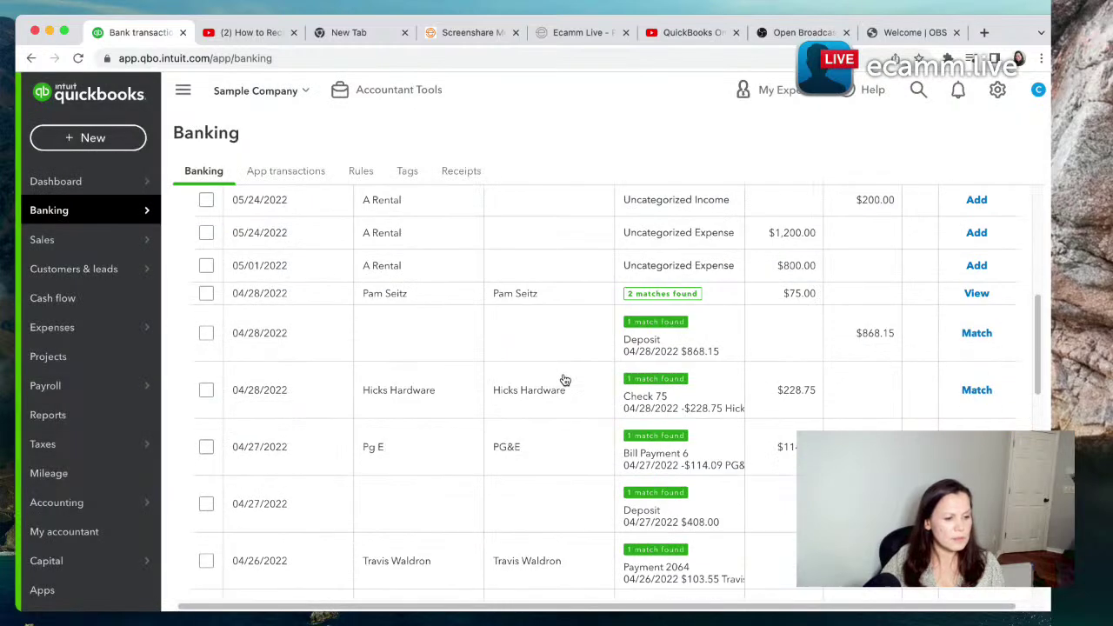
pyautogui.scroll(4, 564, 380)
pyautogui.scroll(2, 470, 359)
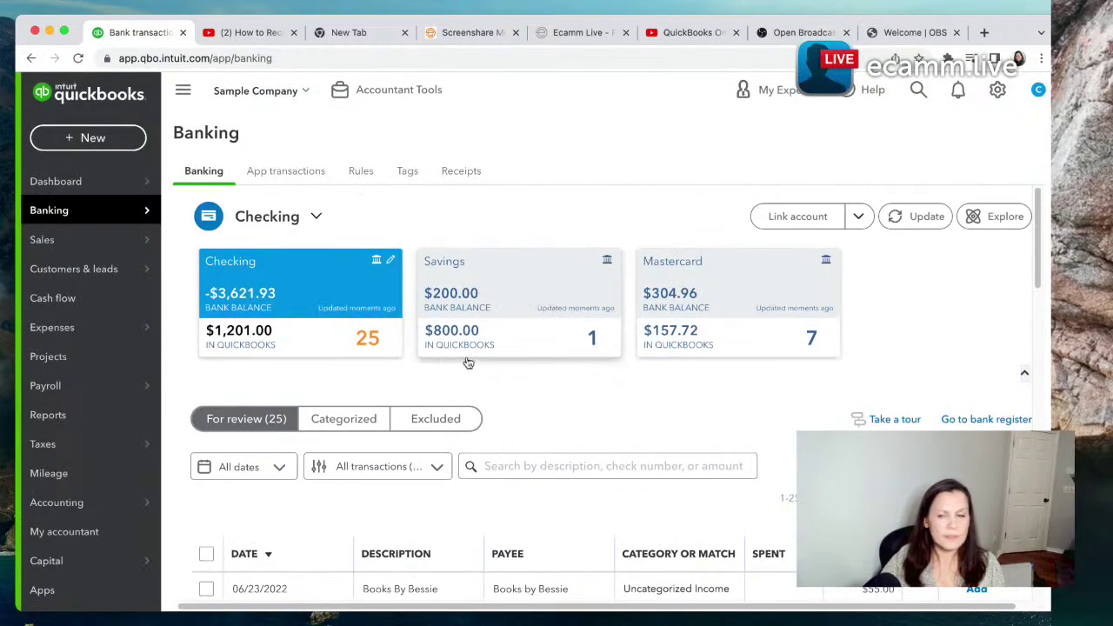
pyautogui.scroll(-10, 468, 363)
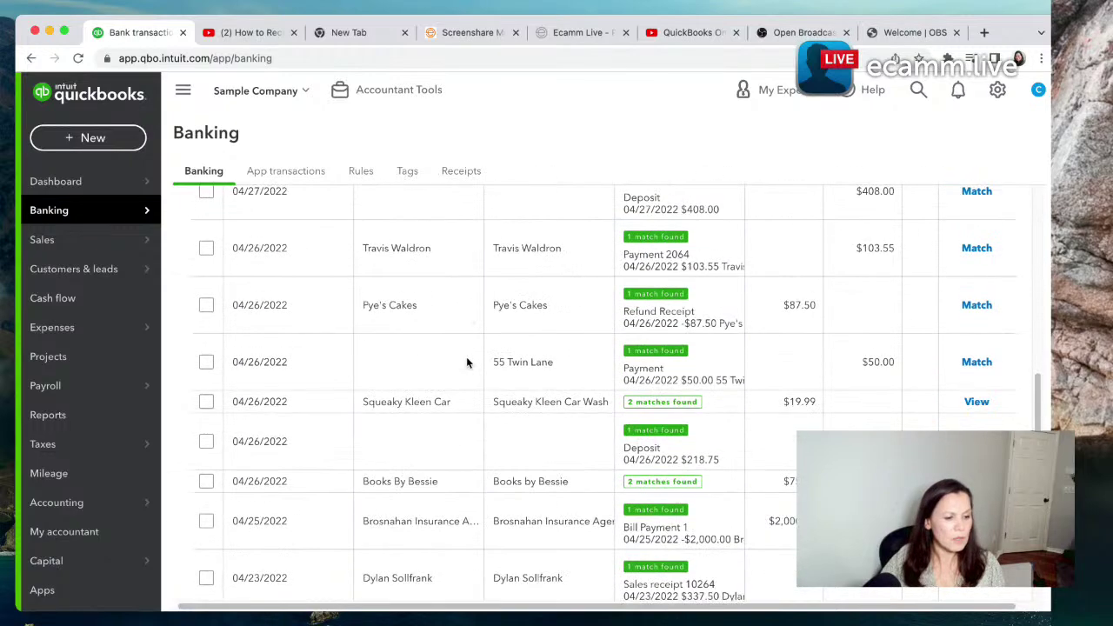
pyautogui.scroll(10, 468, 362)
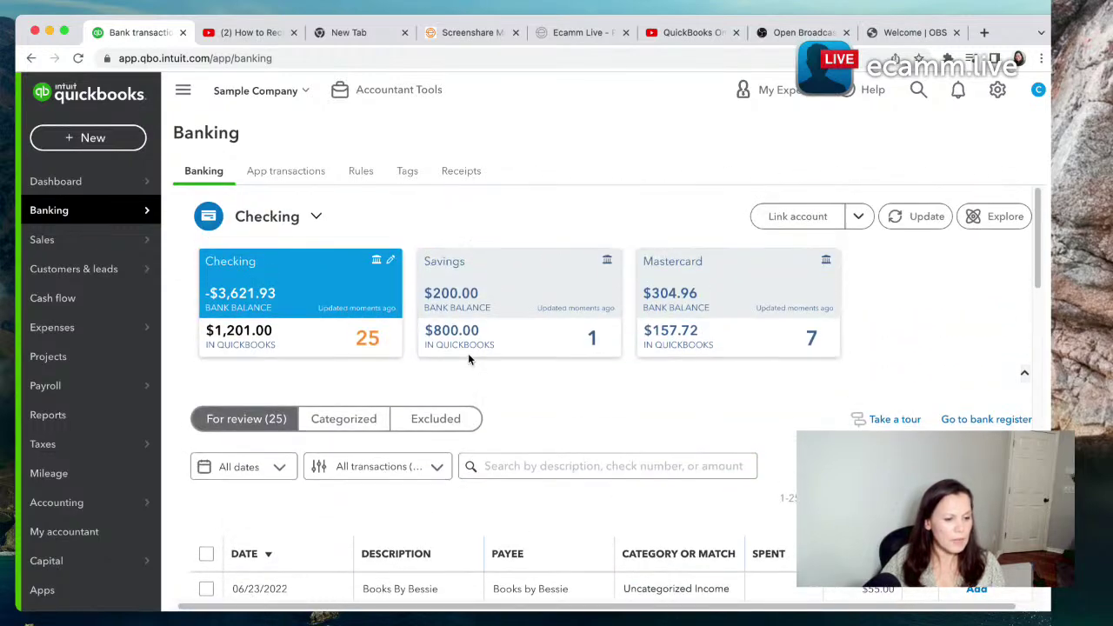
pyautogui.scroll(-10, 345, 300)
pyautogui.scroll(10, 346, 300)
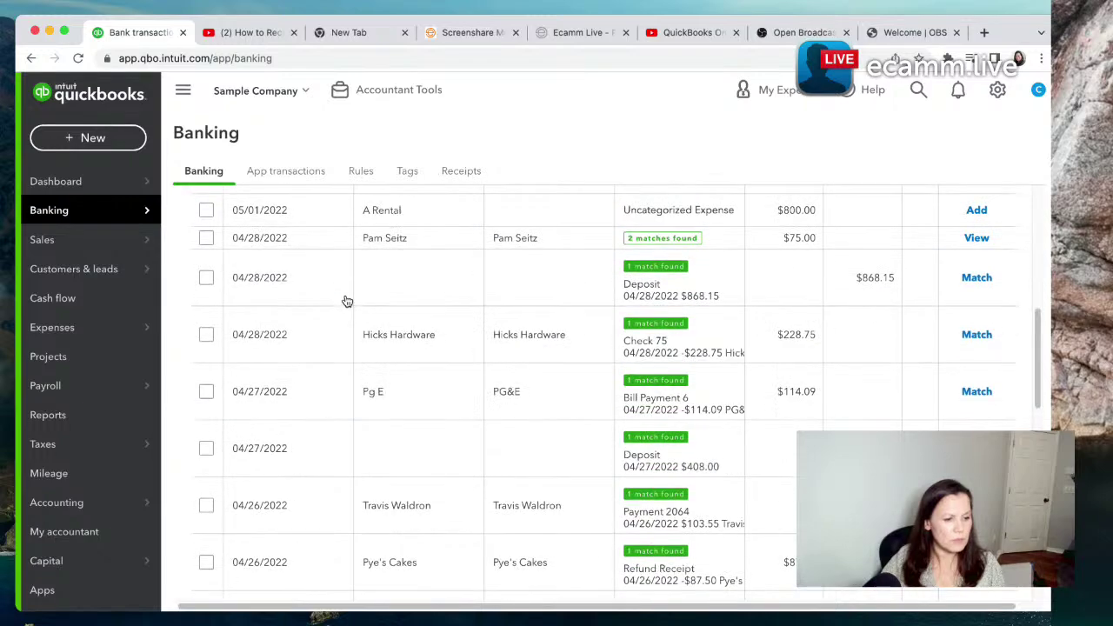
pyautogui.scroll(-10, 345, 300)
pyautogui.scroll(10, 346, 298)
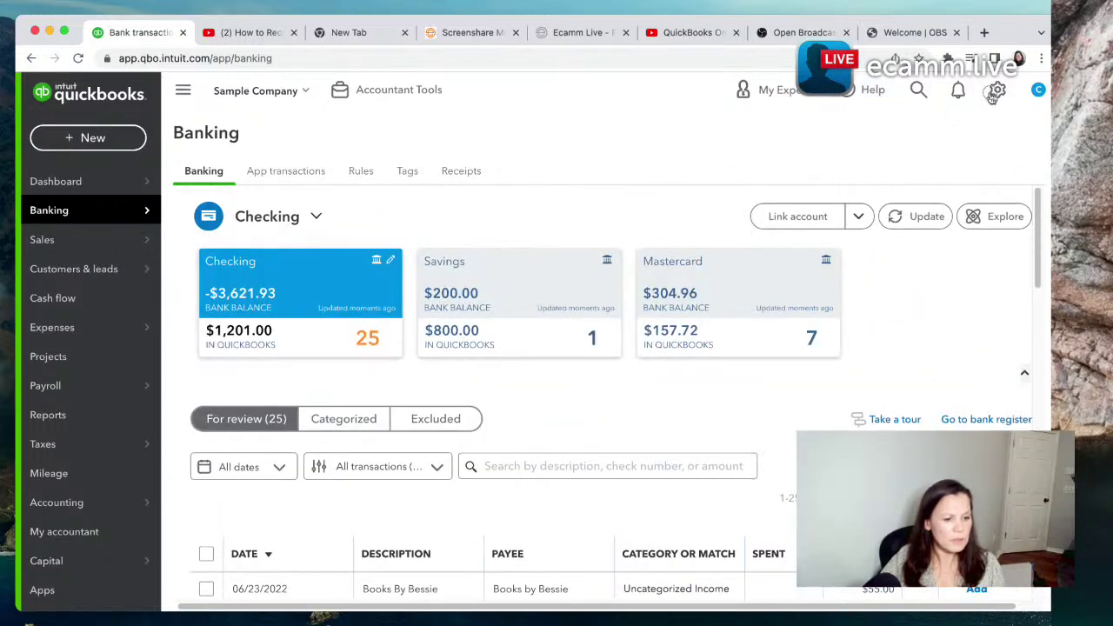
# - Switch back to Business view and open the Bookkeeping section's Transactions page
pyautogui.click(997, 89)
pyautogui.click(530, 430)
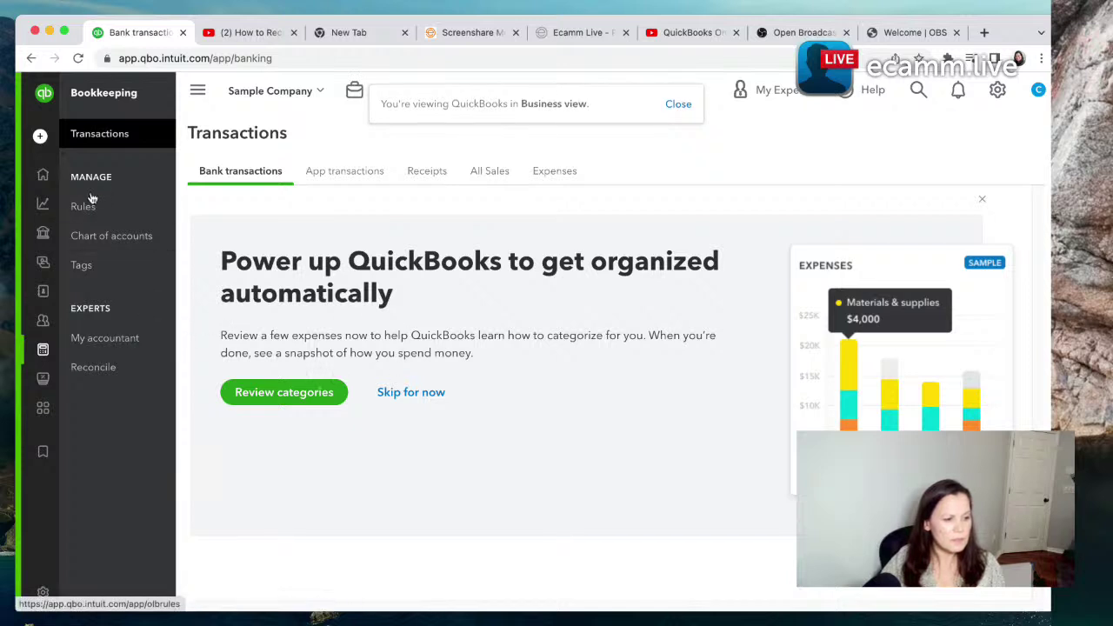
pyautogui.moveTo(49, 148)
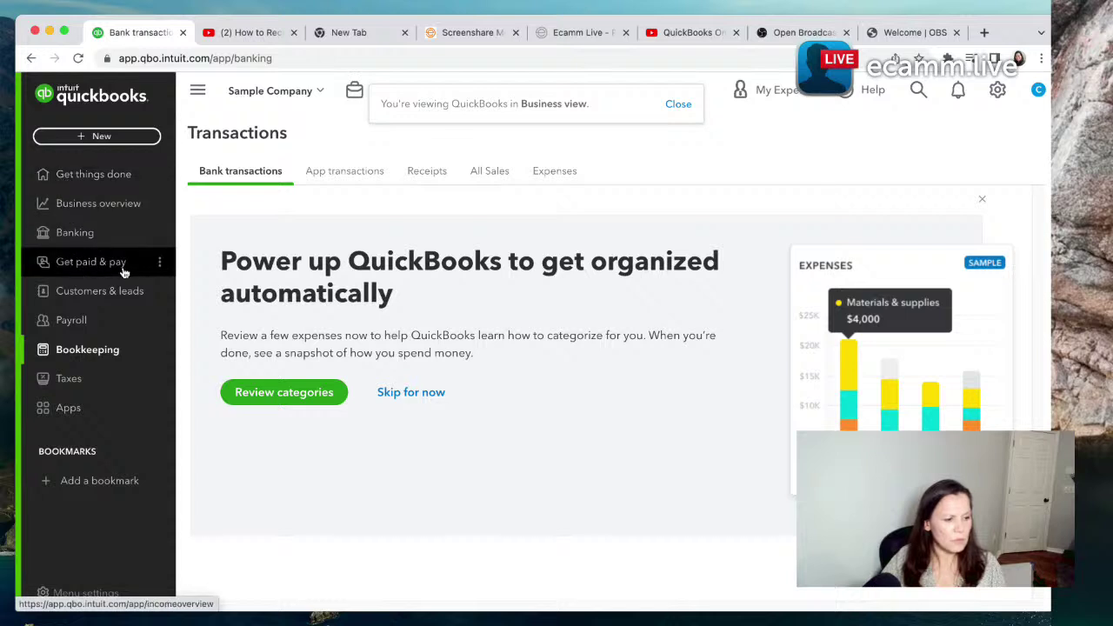
pyautogui.click(126, 352)
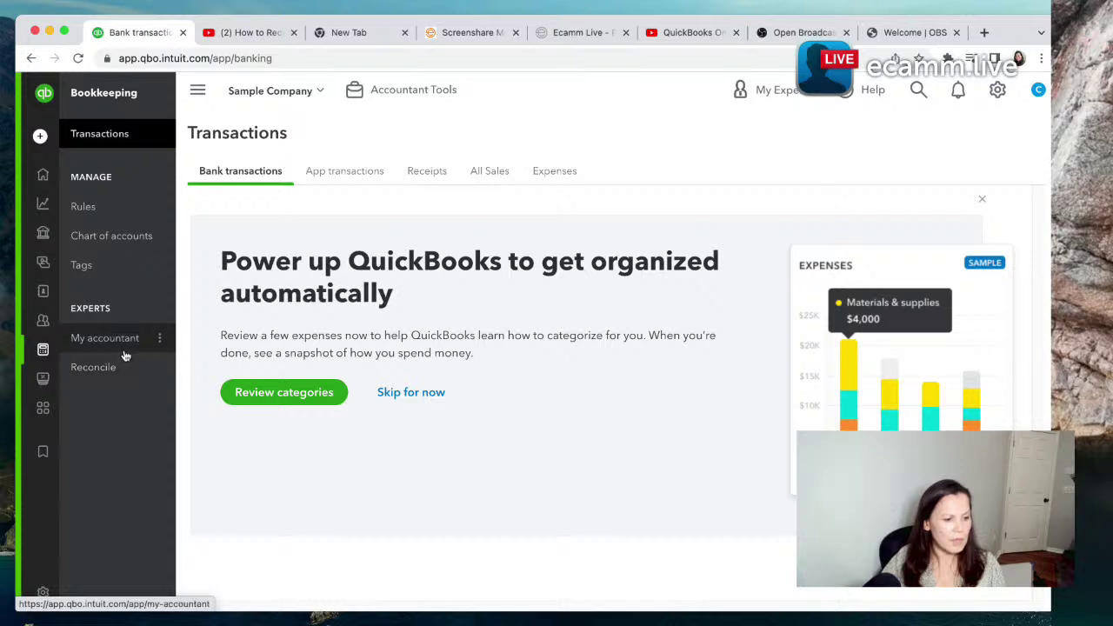
# - View the expense category review offered on the bank transactions page, and close it without categorizing anything
pyautogui.click(298, 397)
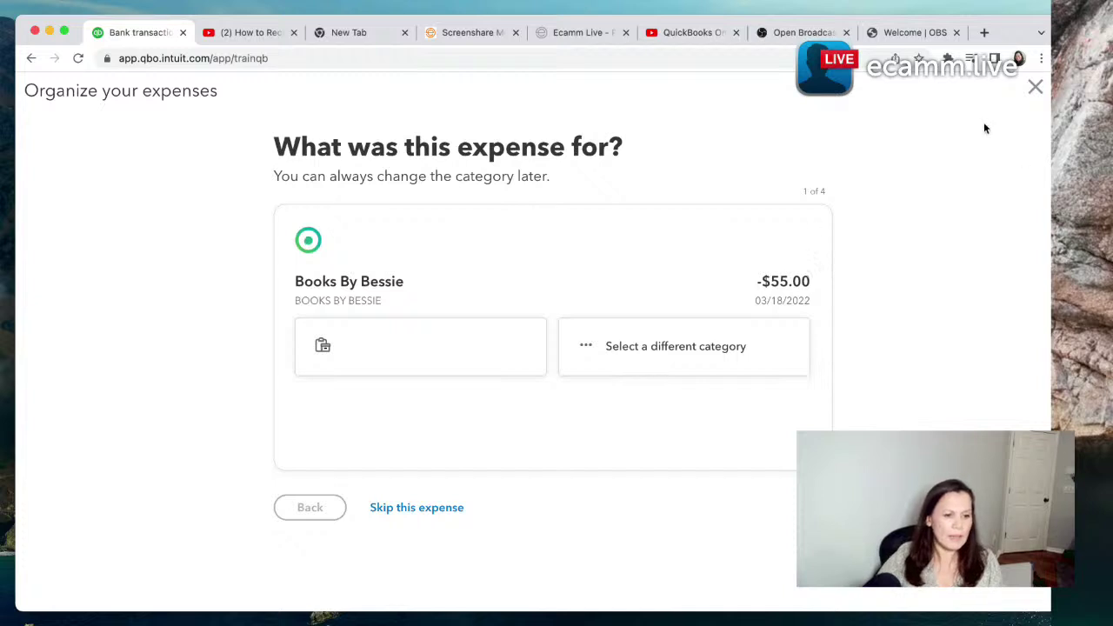
pyautogui.click(1034, 97)
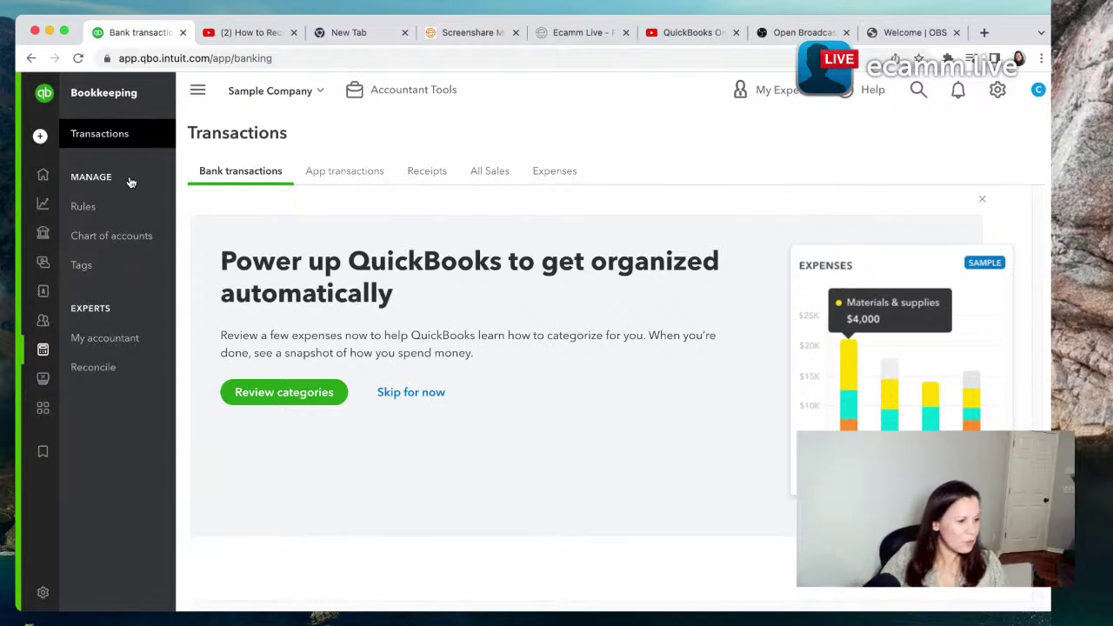
pyautogui.moveTo(54, 174)
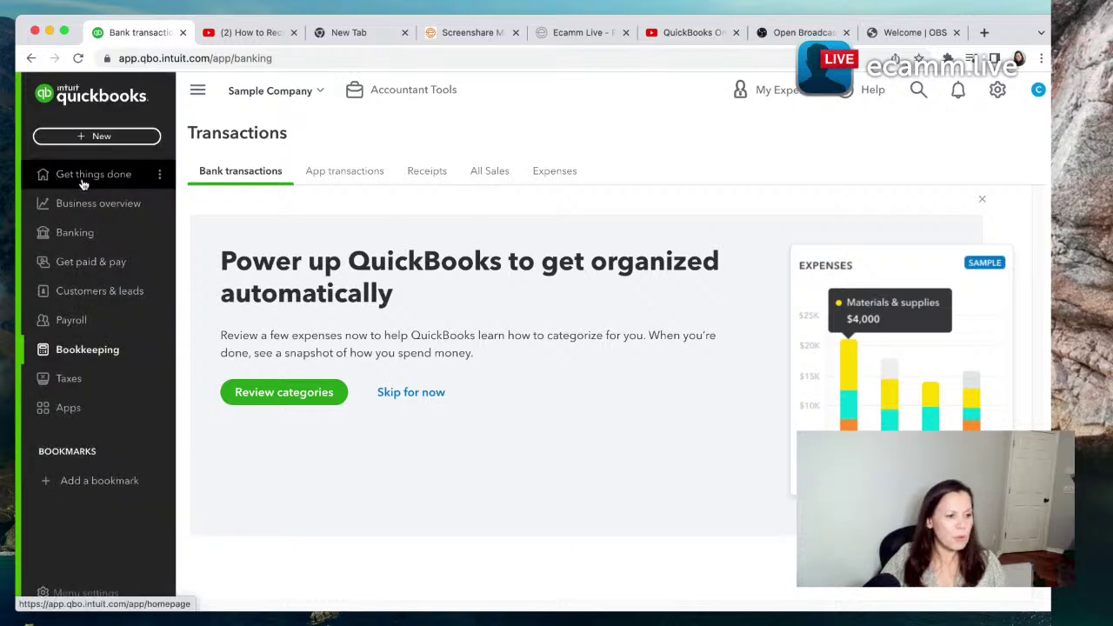
# - Open the Get things done page in Business view and look over the transaction types available for creating new records
pyautogui.click(83, 180)
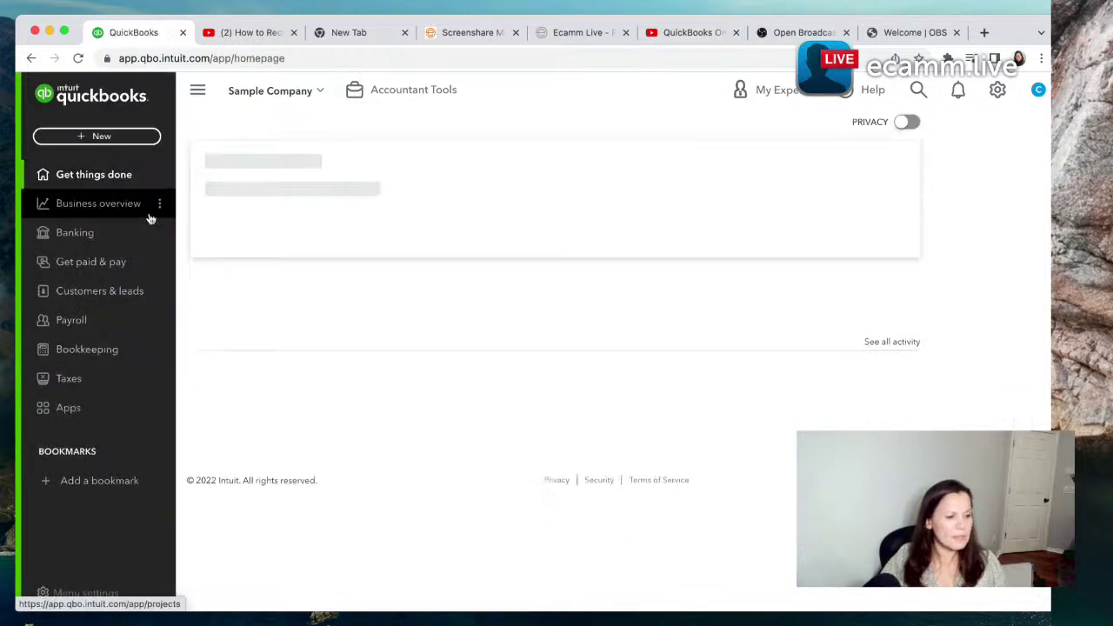
pyautogui.click(83, 138)
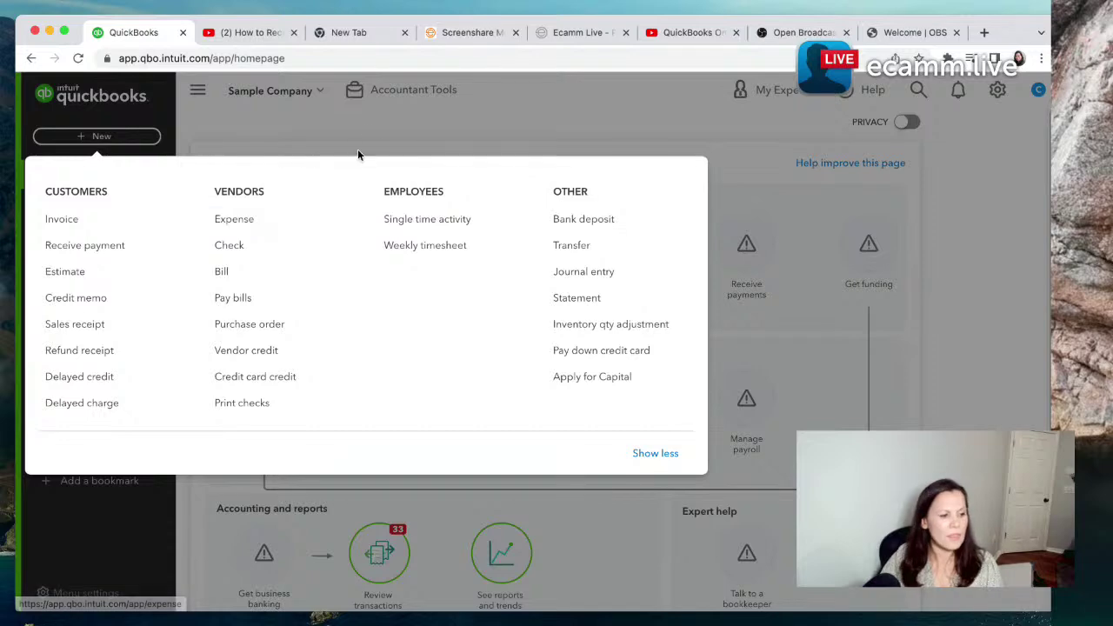
pyautogui.click(387, 117)
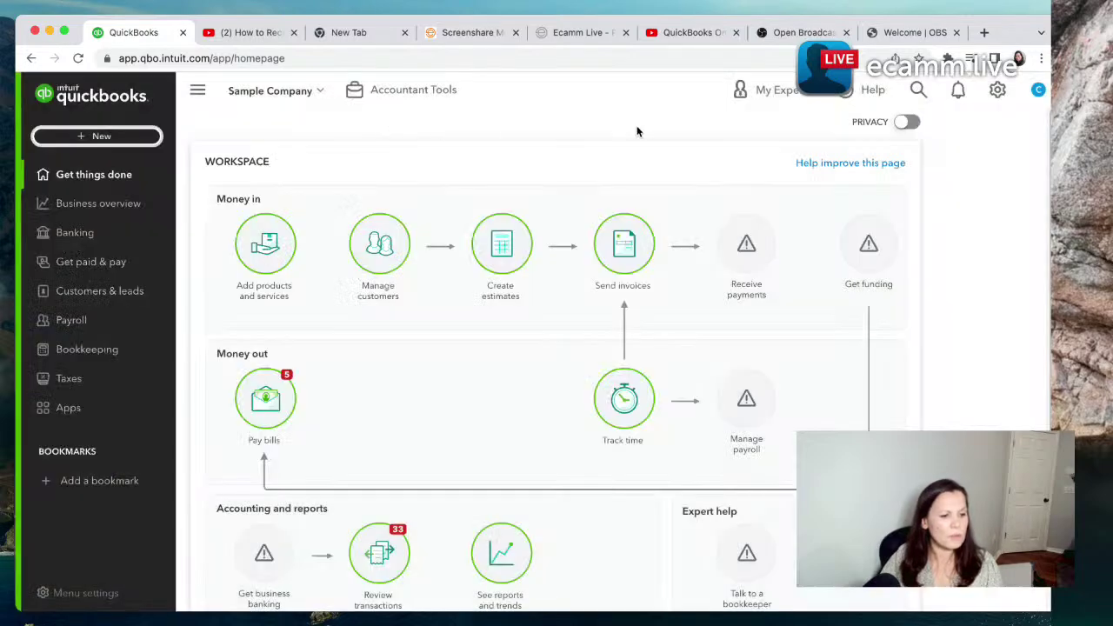
# - Switch to Accountant view and look over the same list of new transaction types for customers, vendors and employees
pyautogui.click(998, 89)
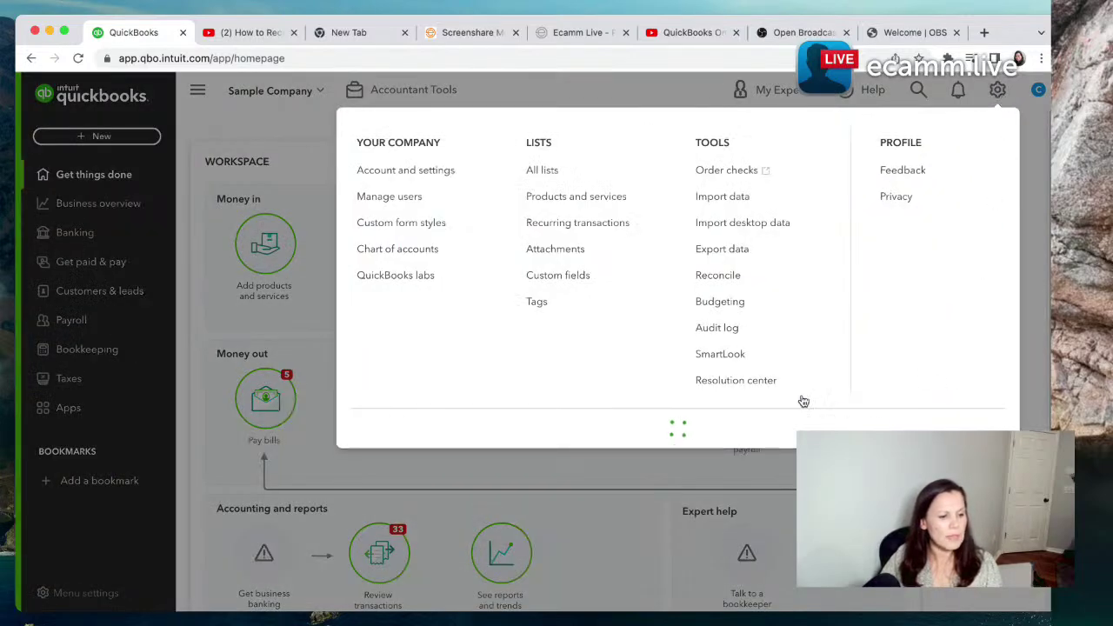
pyautogui.click(738, 366)
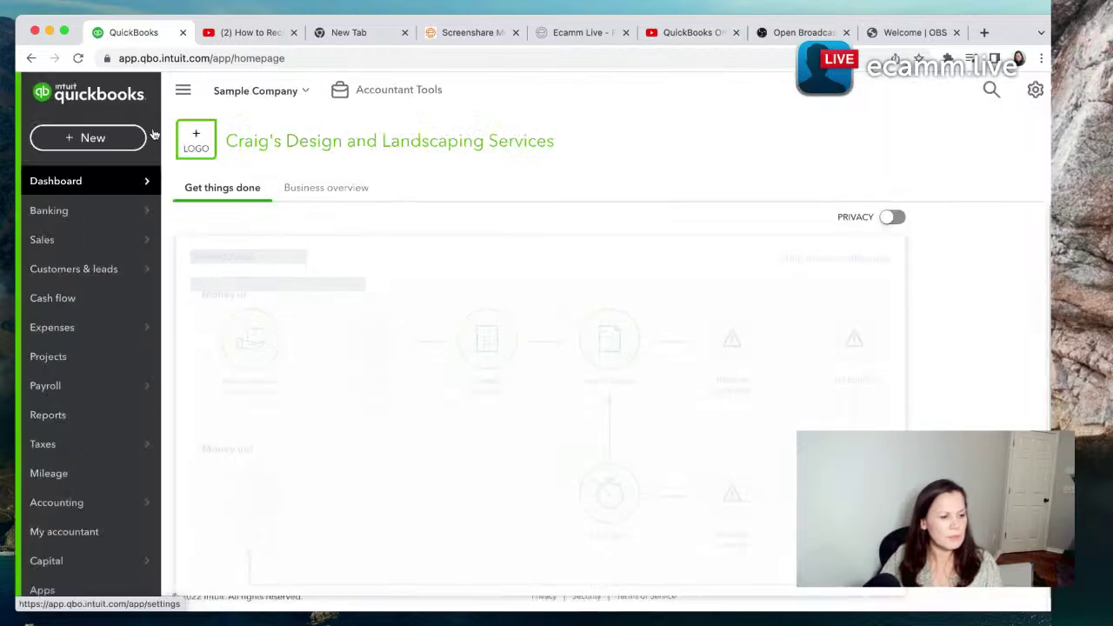
pyautogui.click(91, 138)
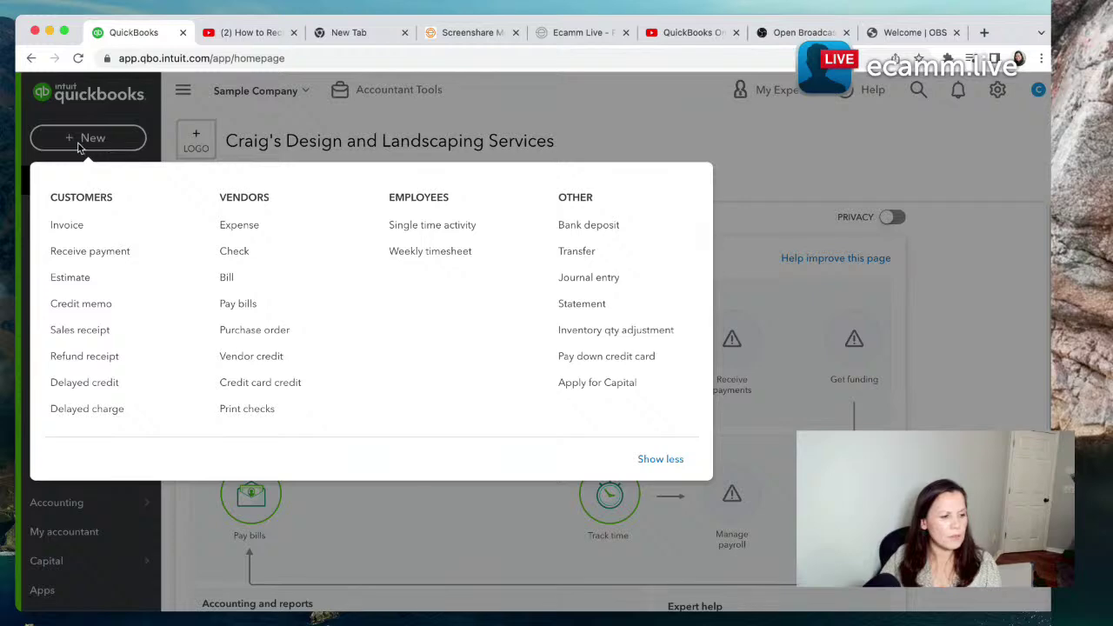
pyautogui.click(794, 156)
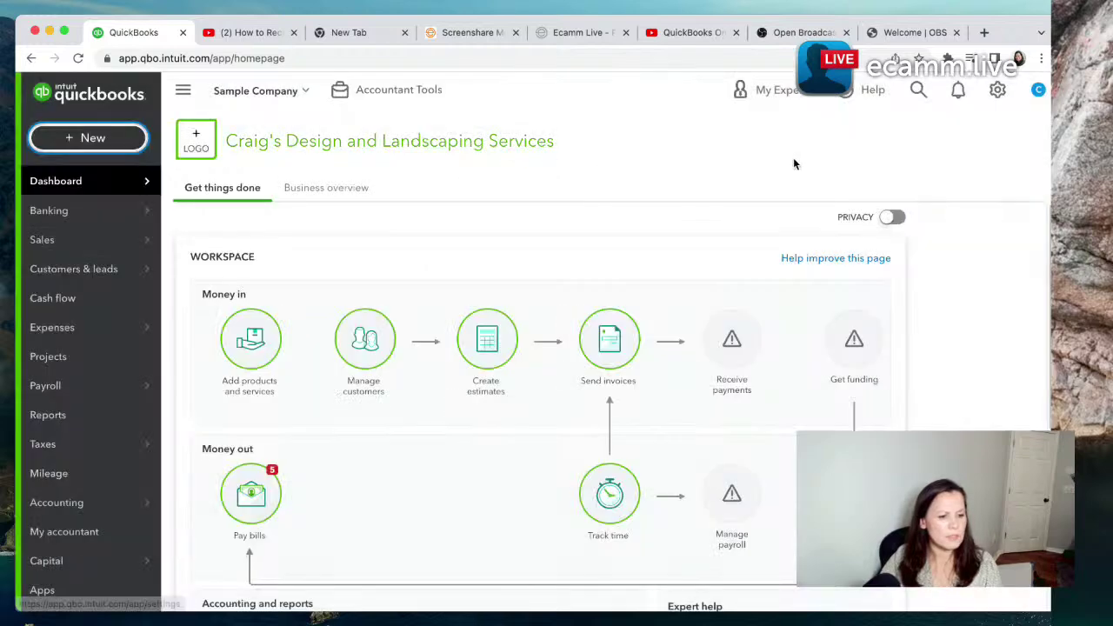
# - Switch to Business view to compare its navigation, and return to Accountant view
pyautogui.click(995, 91)
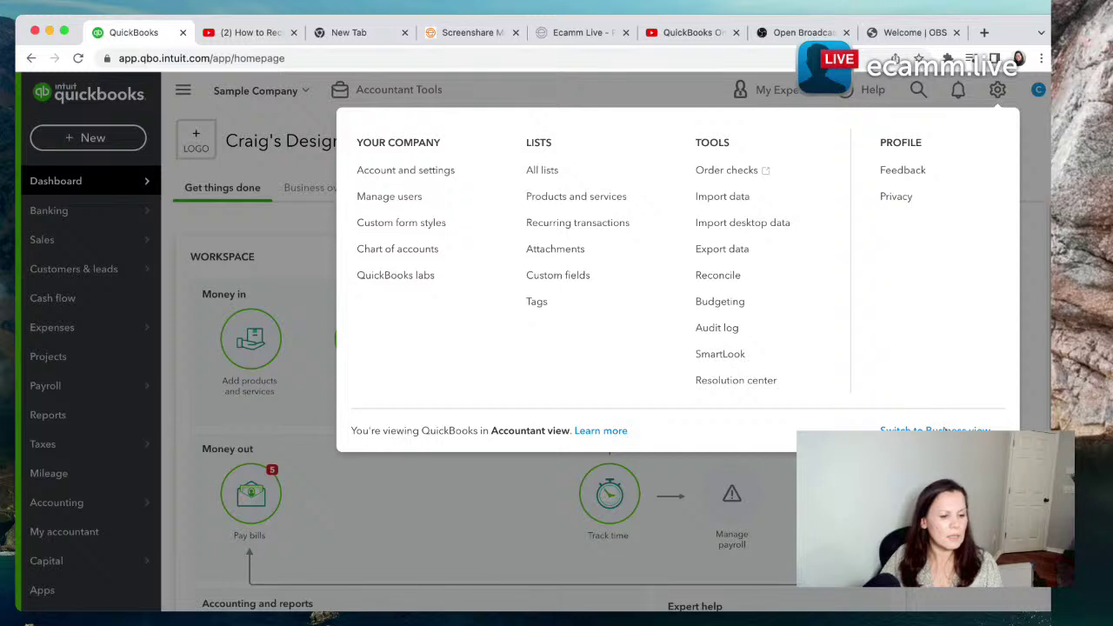
pyautogui.click(564, 269)
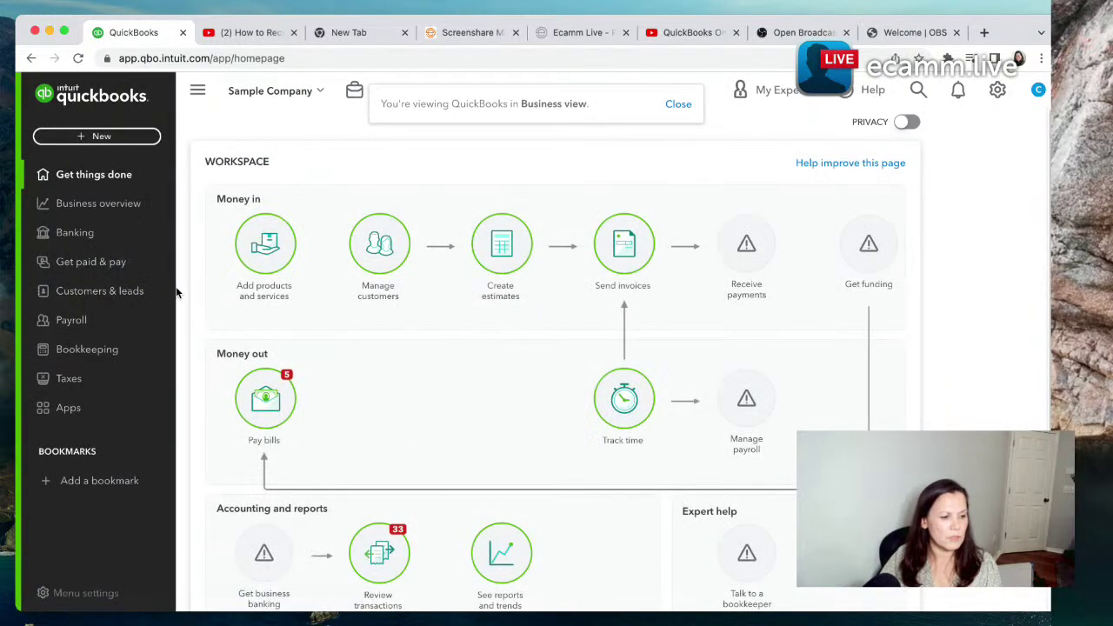
pyautogui.click(1002, 93)
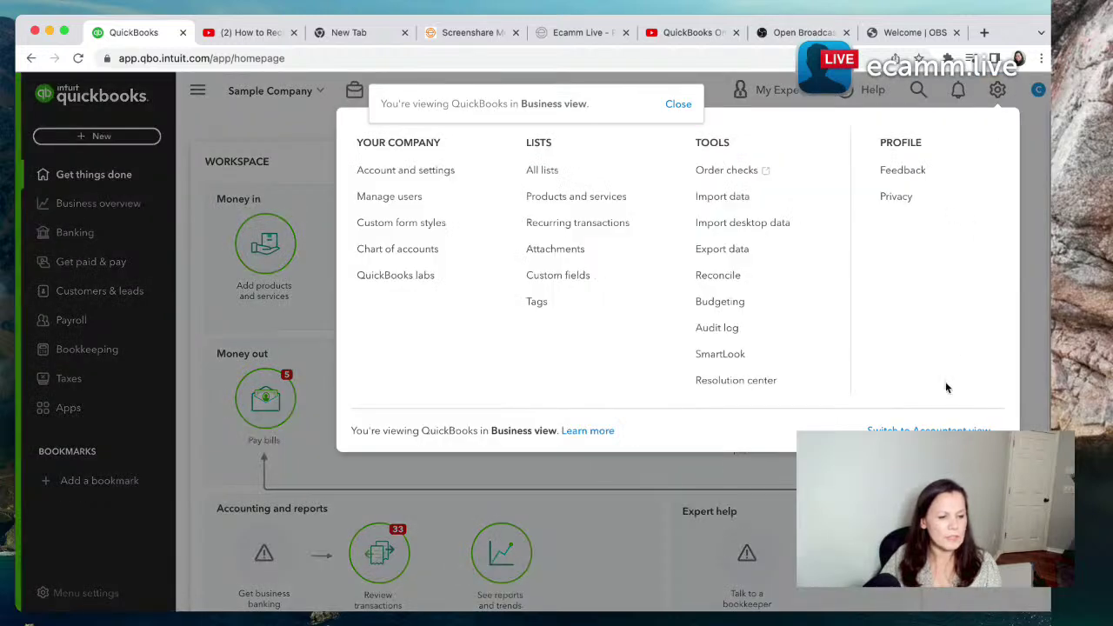
pyautogui.click(929, 429)
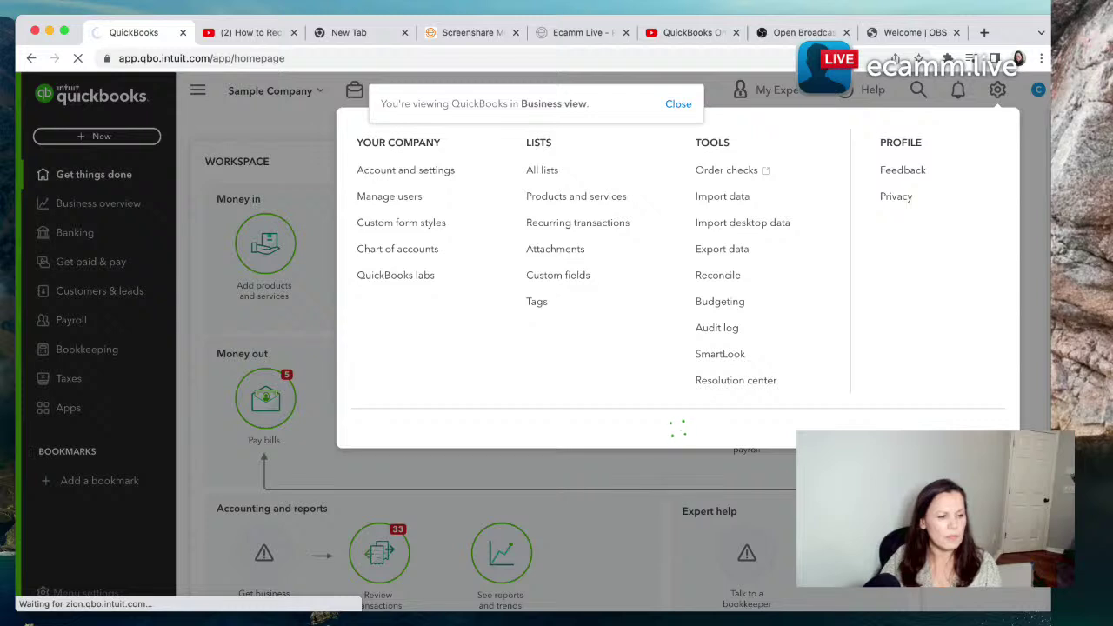